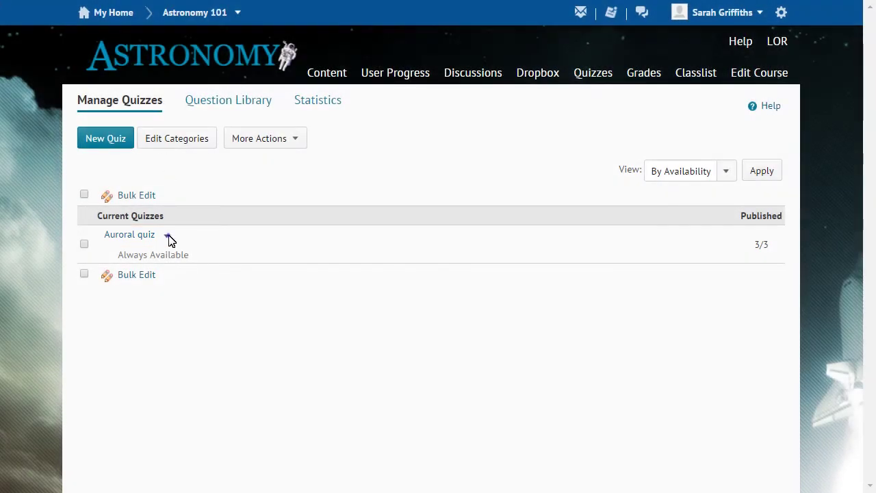
- Open the Auroral quiz's multiple-choice question about the two chemicals that produce aurorae for editing
click(168, 237)
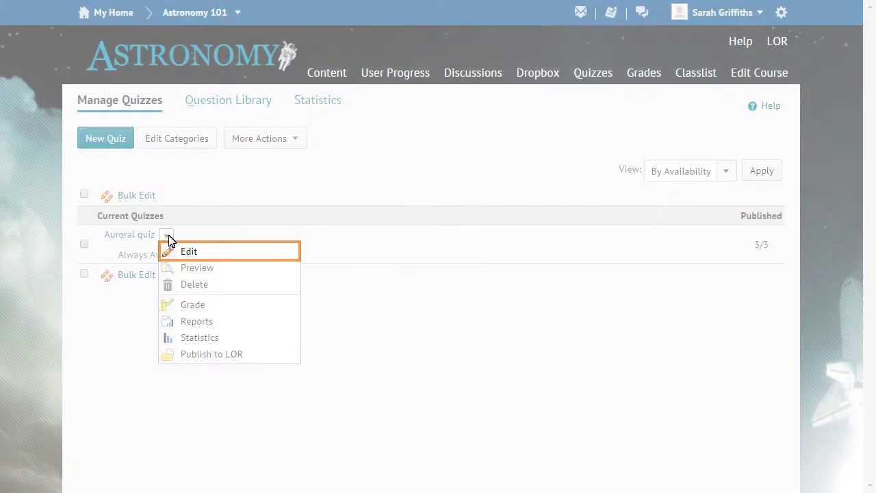
click(188, 251)
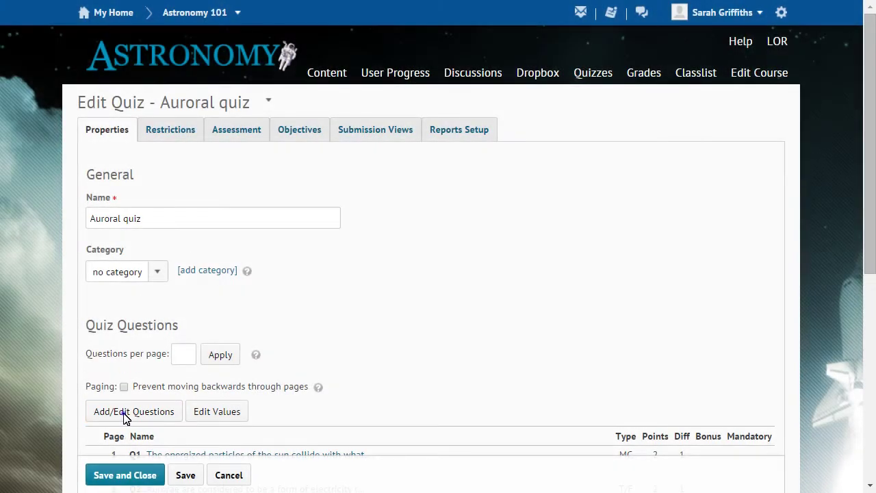
click(124, 414)
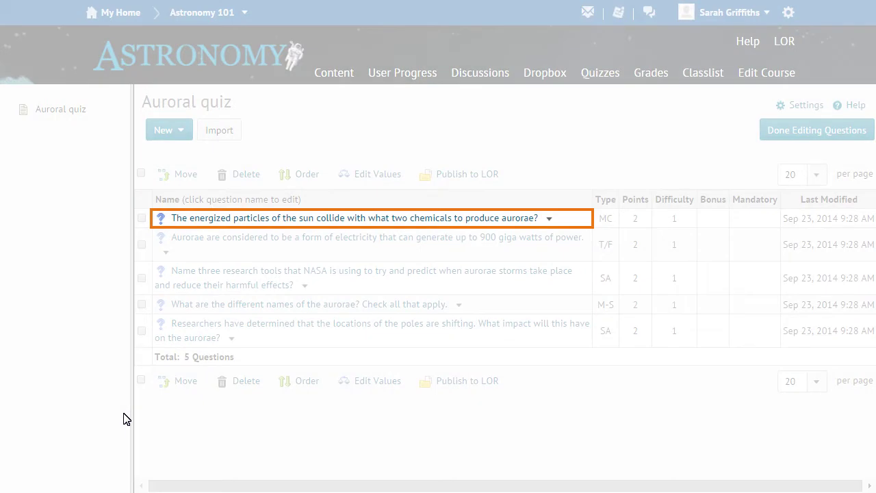
click(549, 219)
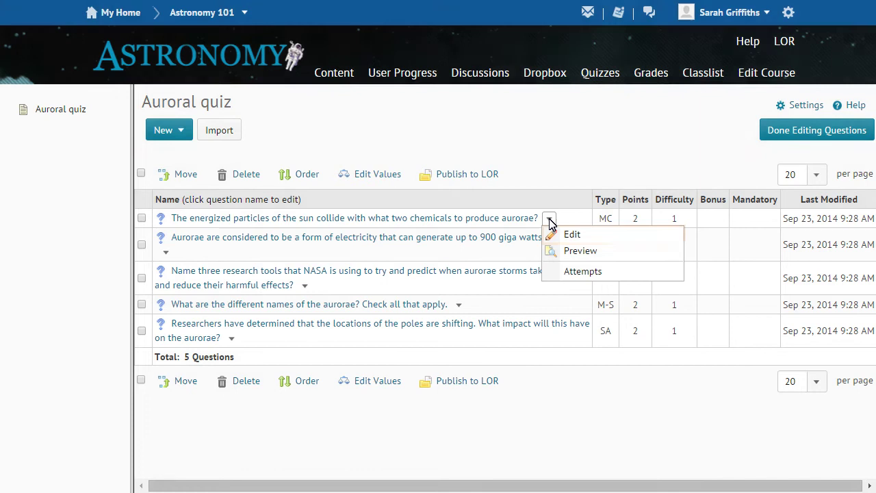
click(571, 234)
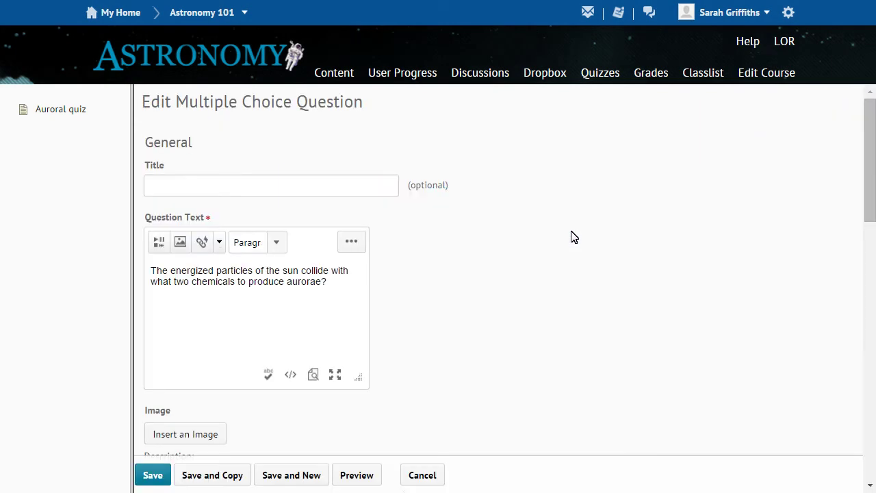
- Set the answer weights to 0% for "Oxygen and hydrogen" and 100% for "Hydrogen and nitrogen"
click(871, 310)
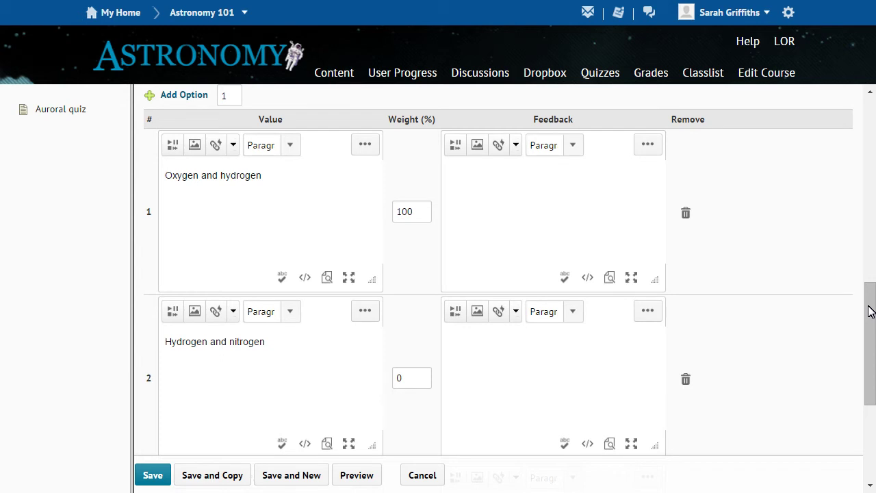
double_click(407, 219)
text(0)
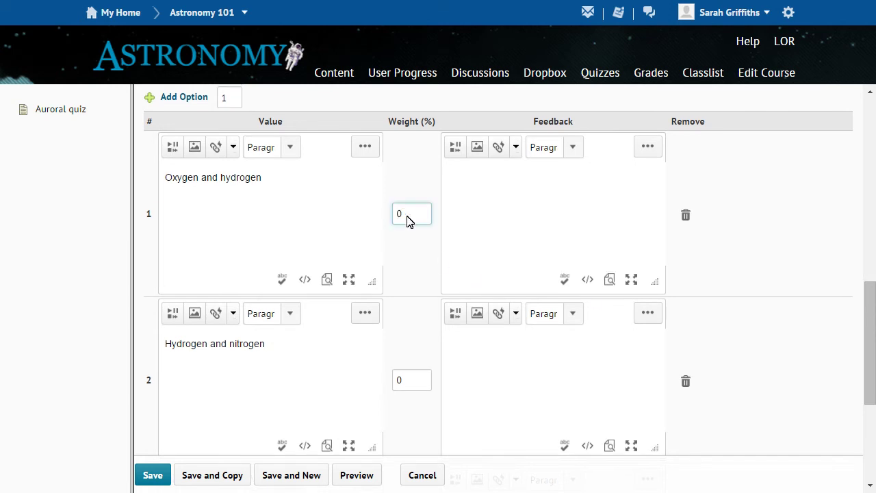
double_click(414, 388)
text(100)
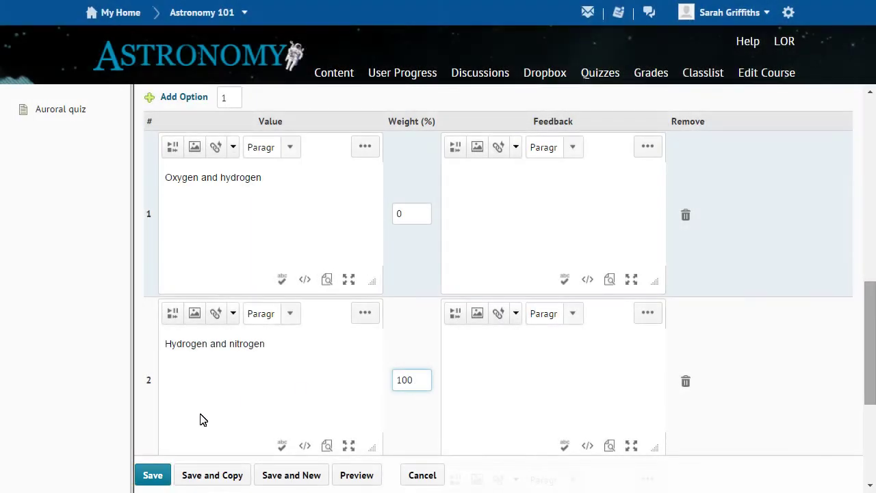
- Save the question change for the Auroral quiz only, finish editing questions, and save and close the quiz
click(148, 475)
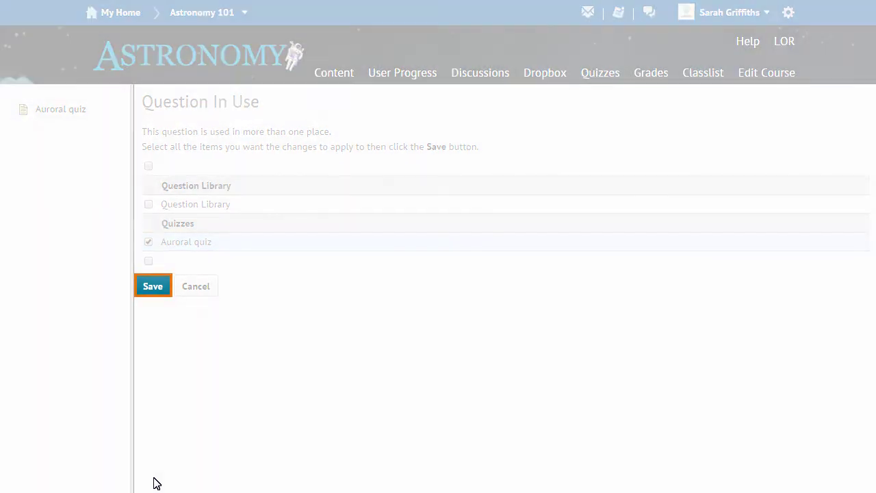
click(154, 288)
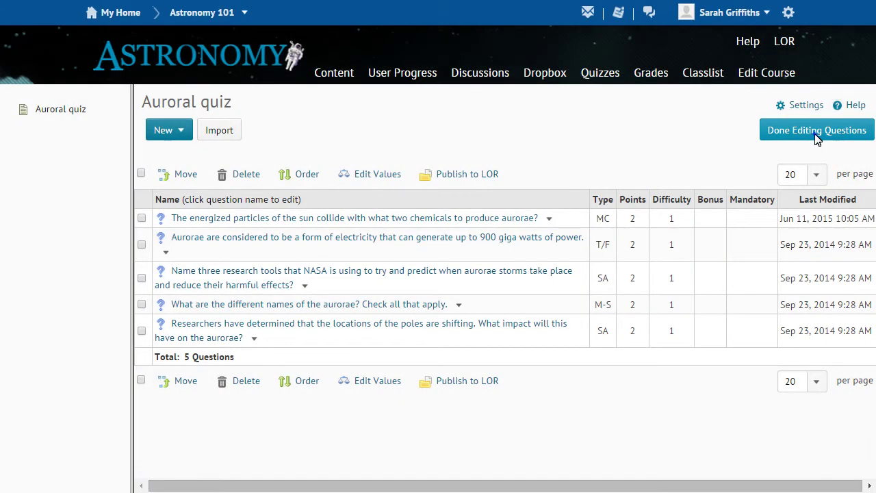
click(817, 137)
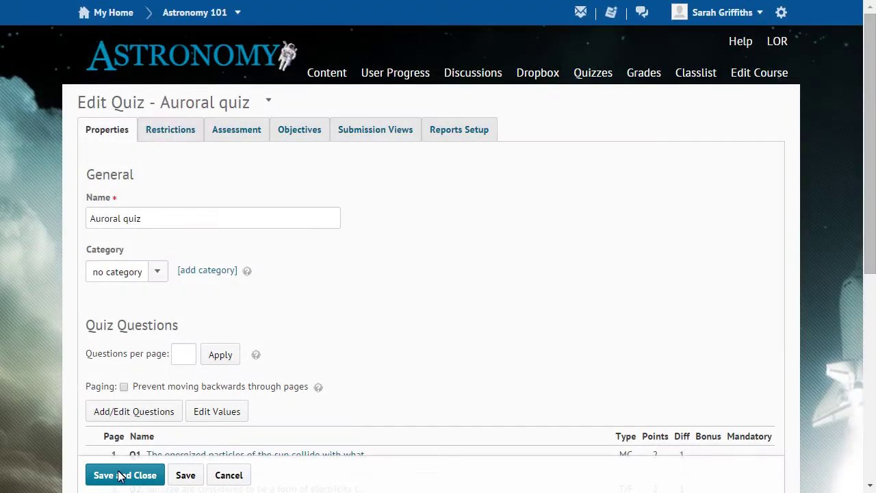
click(119, 475)
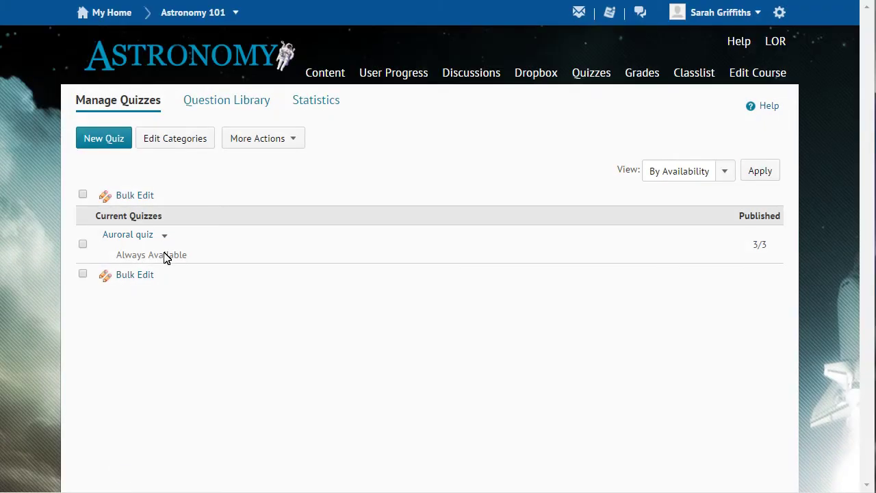
- In the Auroral quiz's grading by question, open the old multiple-choice question no longer in the quiz for updating all attempts
click(166, 240)
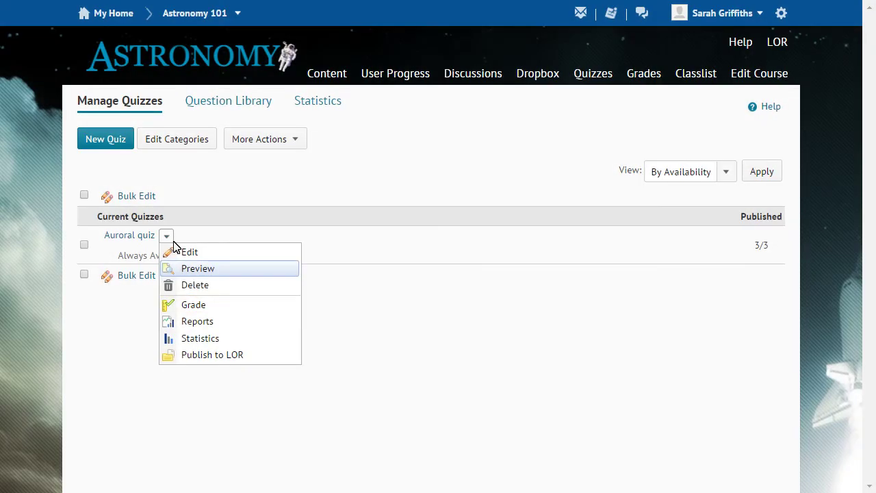
click(186, 306)
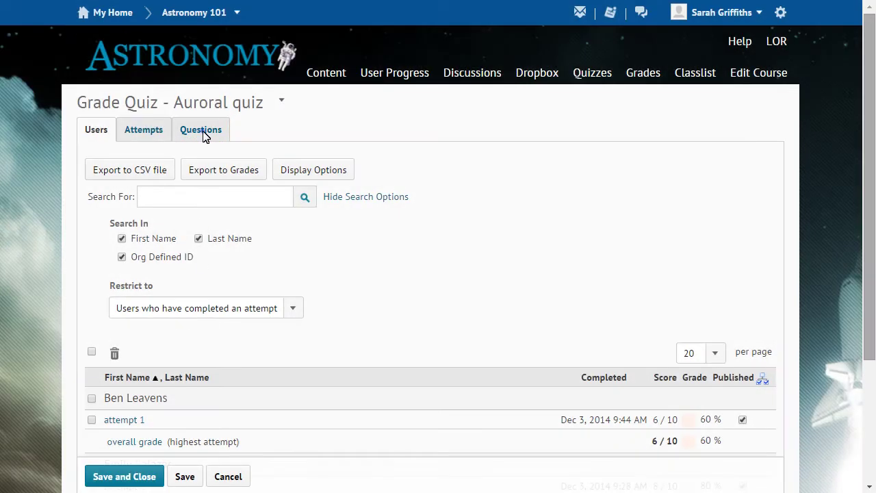
click(204, 136)
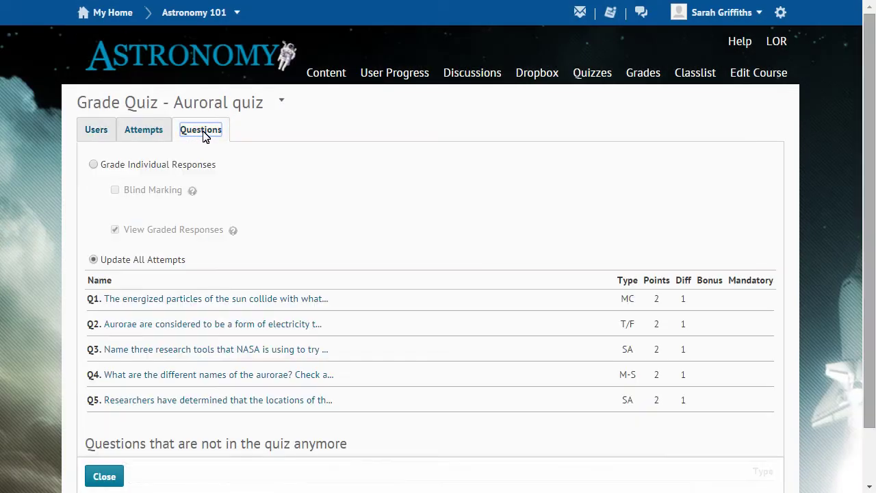
click(872, 462)
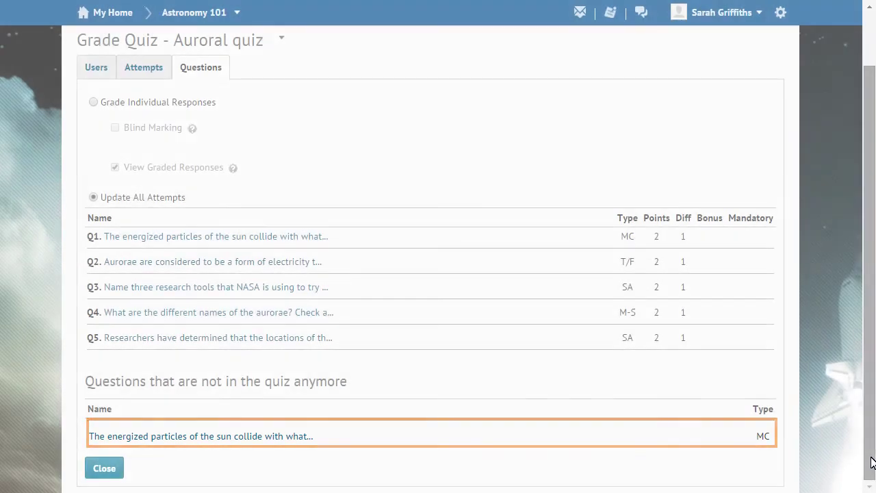
click(196, 438)
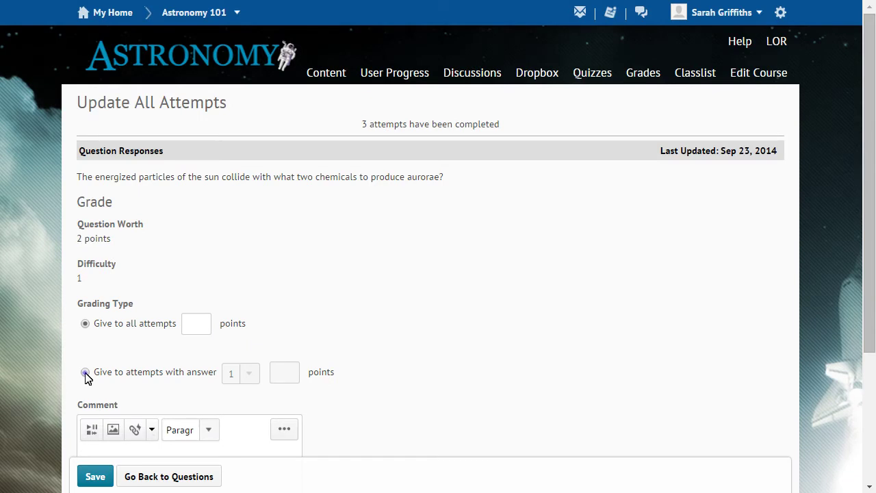
- Set the grading type to give attempts with answer 2 a score of 2 points
click(85, 372)
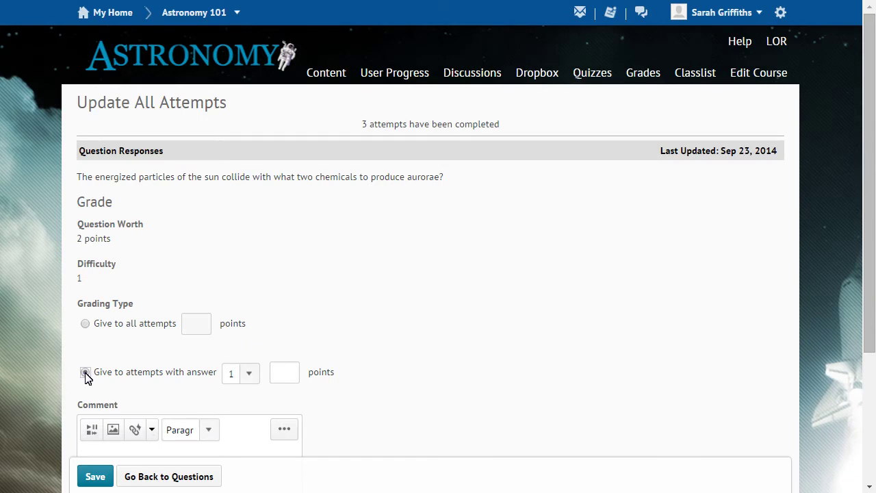
click(250, 375)
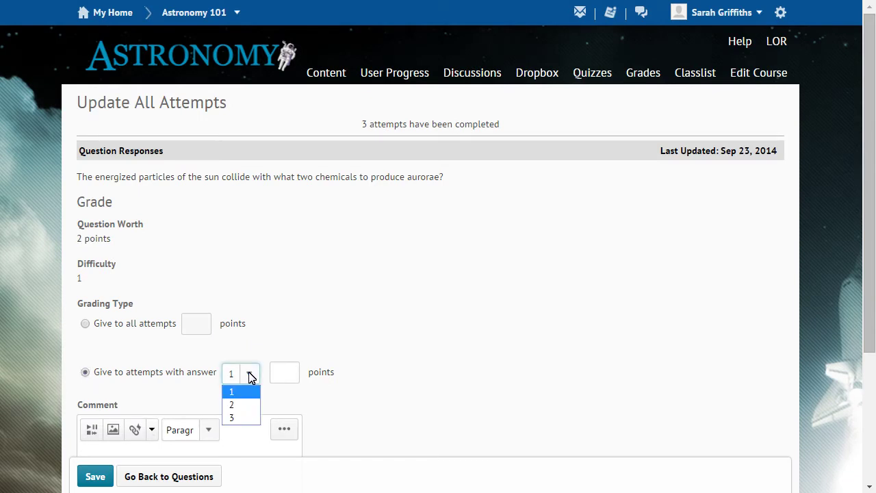
click(241, 405)
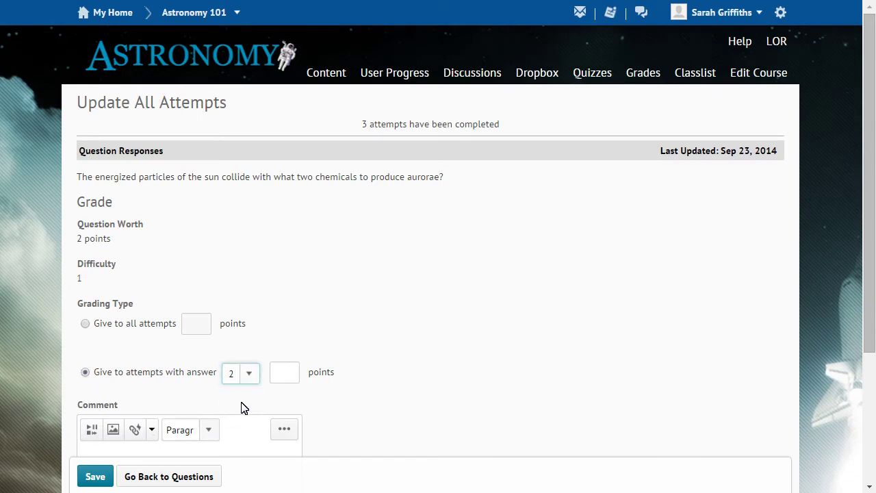
click(281, 381)
text(2)
- Add the comment "Sorry folks! Answer 2 is the correct answer." and save the grade change for these attempts
click(869, 451)
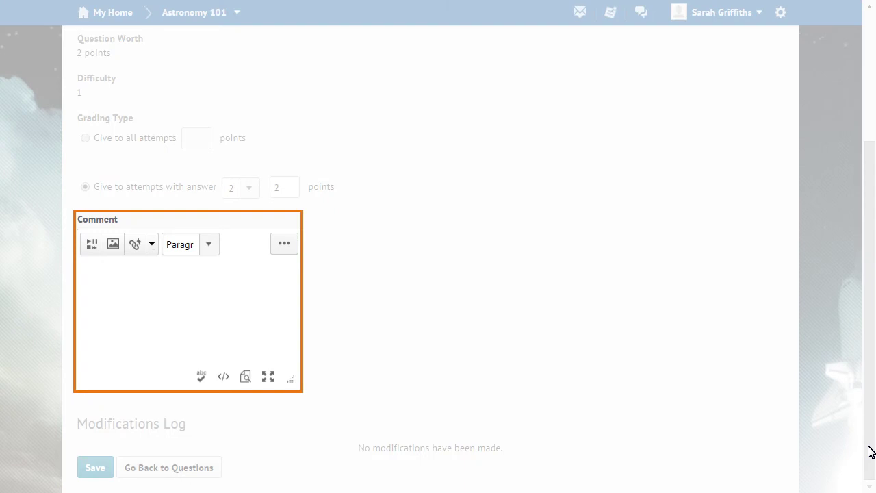
click(87, 281)
text(Sorry folks! Answer 2 is the correct answer.)
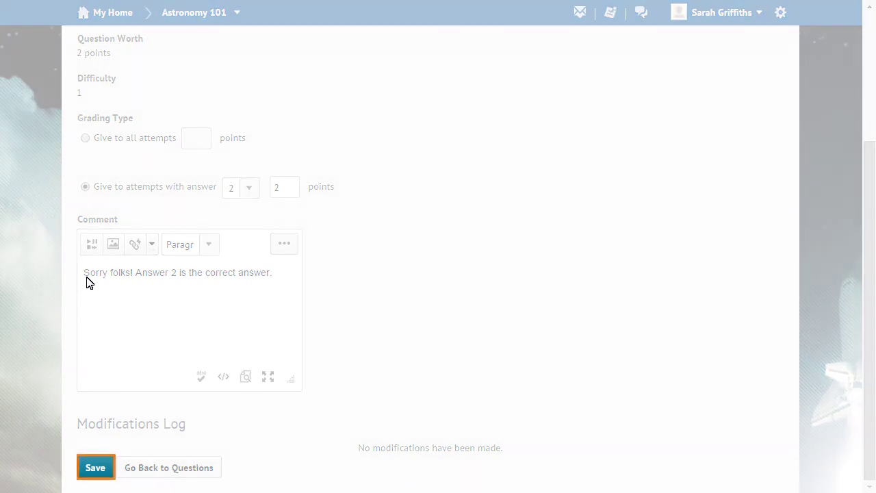
click(95, 468)
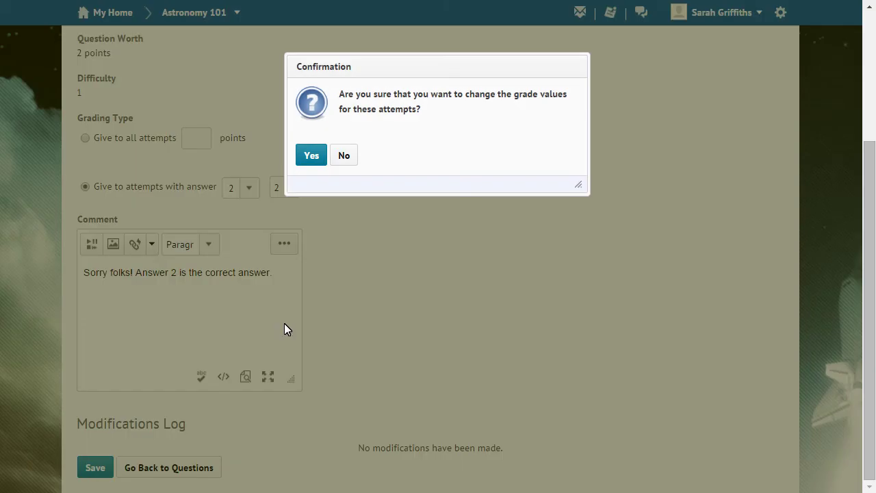
click(310, 156)
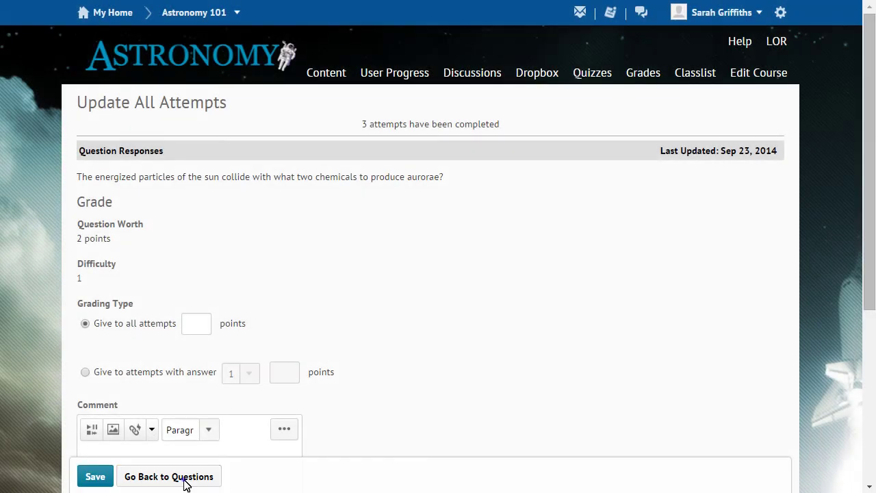
- Return to the quiz grading, review the scores of all users, and save and close the grading
click(185, 479)
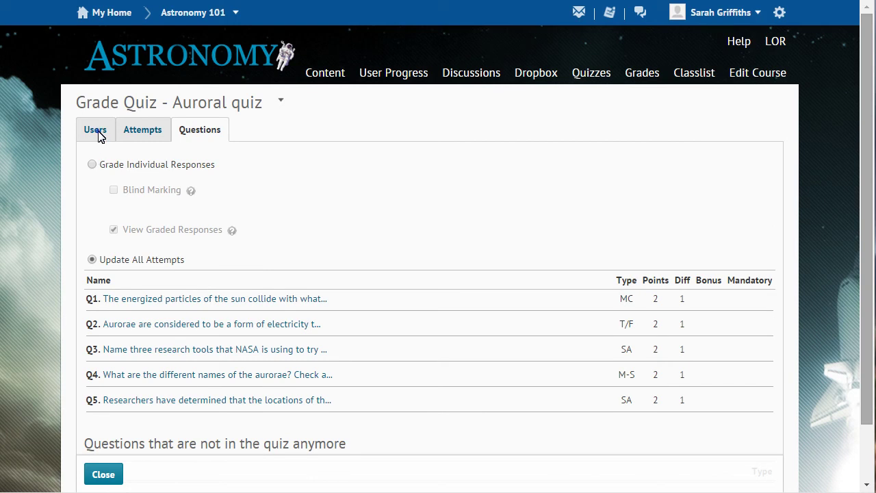
click(96, 130)
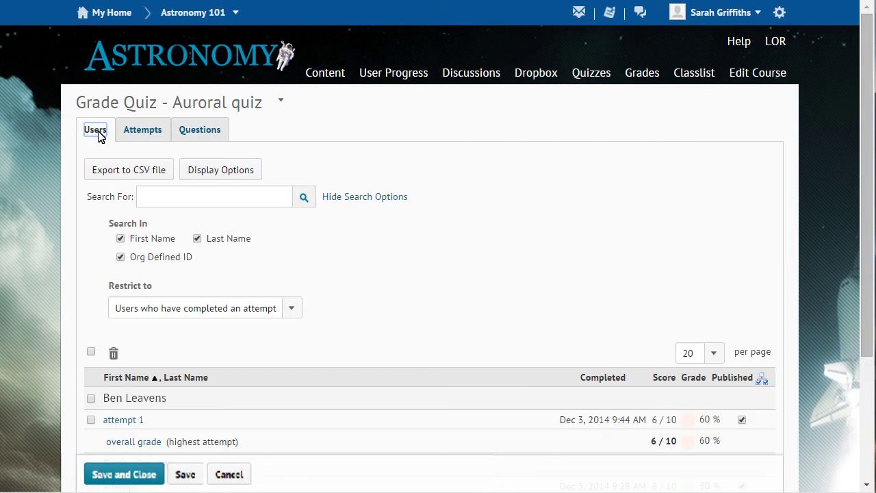
click(869, 430)
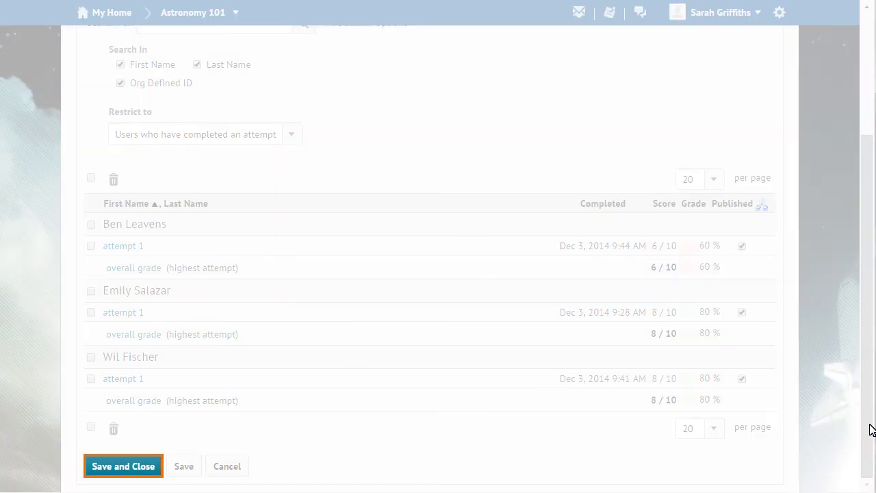
click(122, 469)
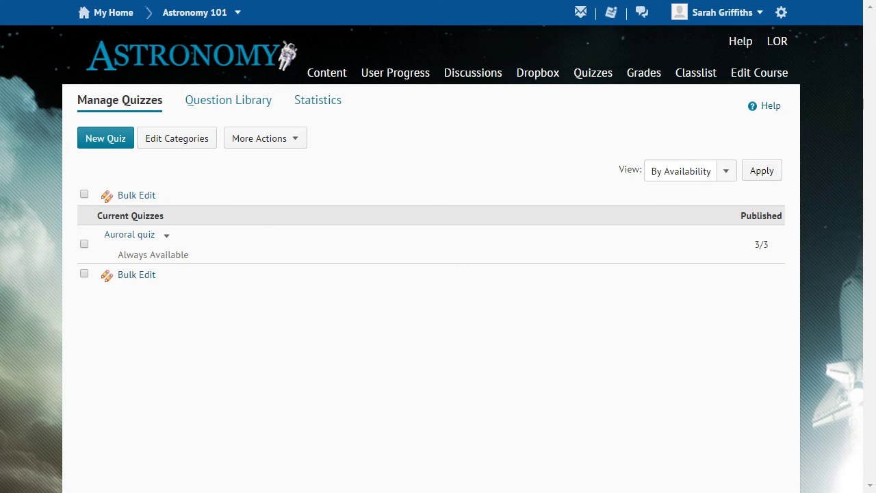